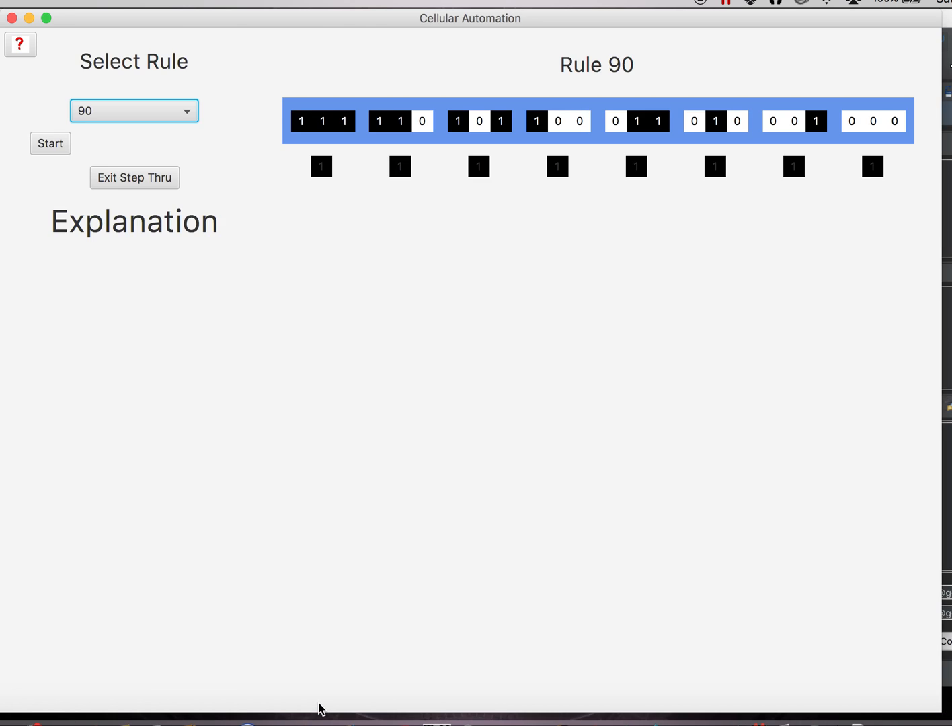
- Step through the explanation of rule 222 up to the second-row cells, and exit the step-through
{"action": "left_click", "coordinate": [174, 119]}
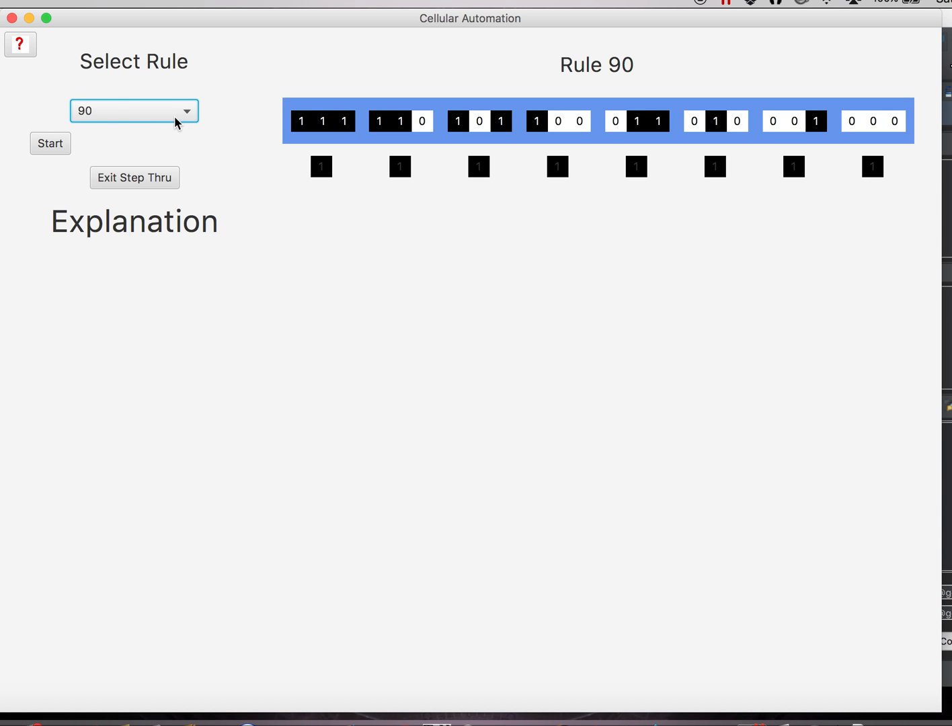
{"action": "left_click", "coordinate": [108, 410]}
{"action": "left_click", "coordinate": [52, 150]}
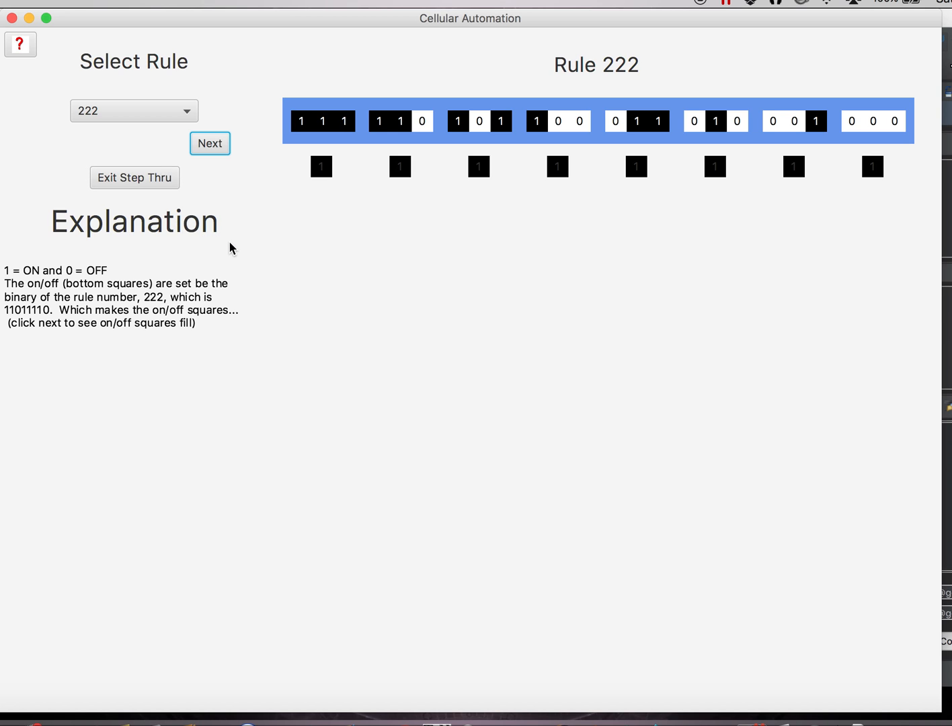
{"action": "left_click", "coordinate": [214, 149]}
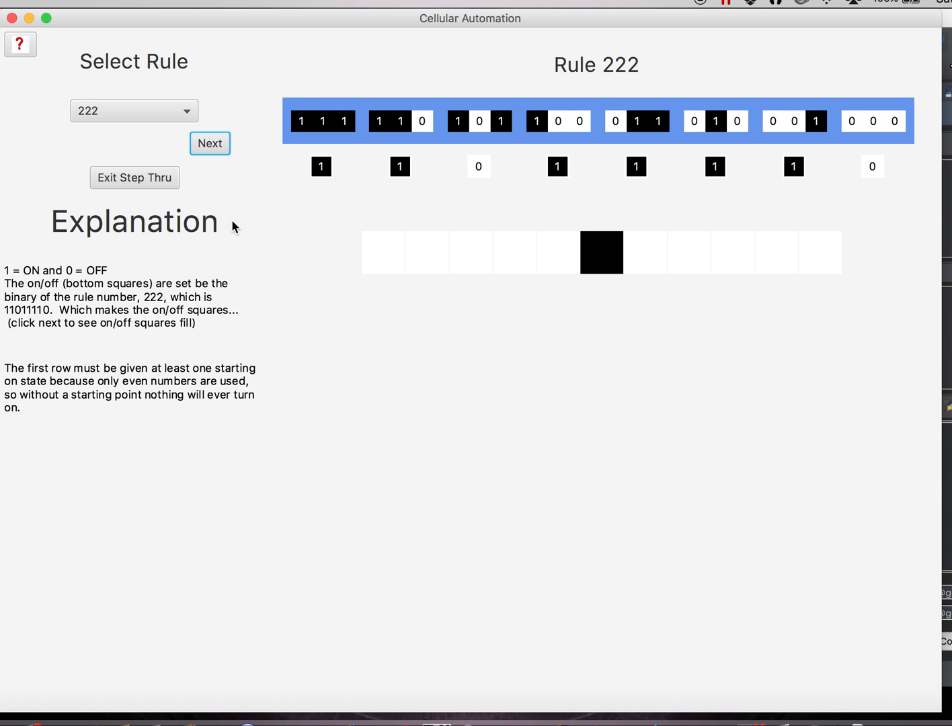
{"action": "left_click", "coordinate": [201, 145]}
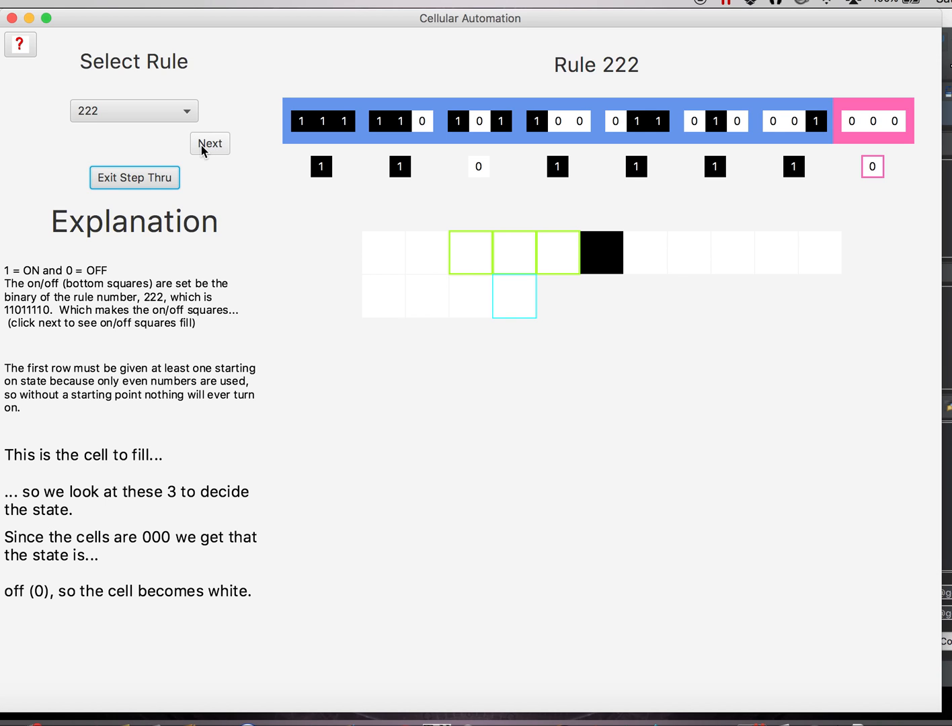
{"action": "left_click", "coordinate": [201, 145]}
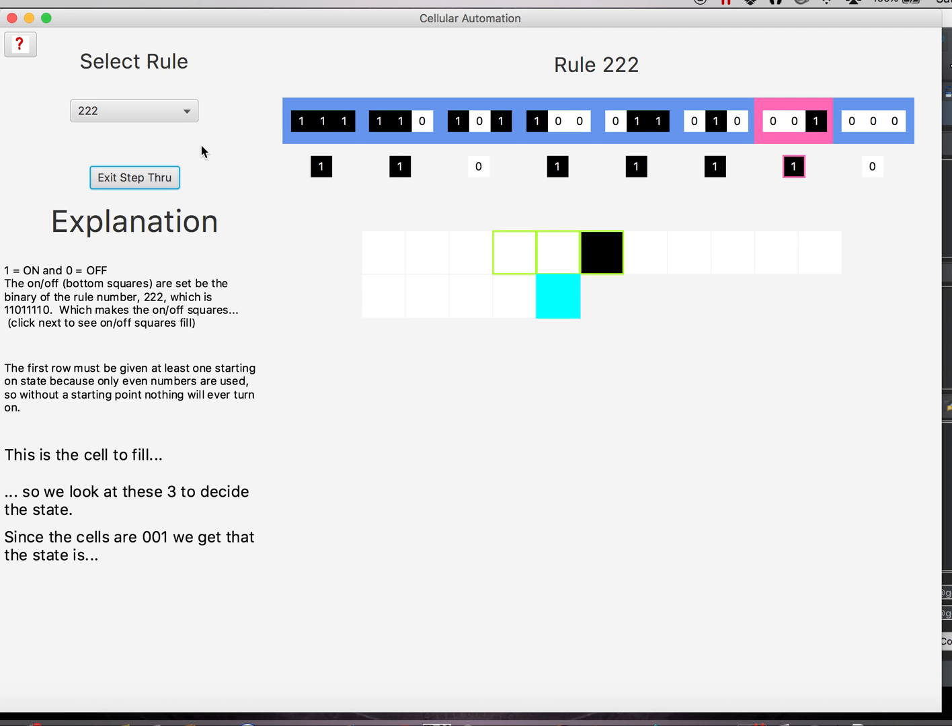
{"action": "left_click", "coordinate": [143, 187]}
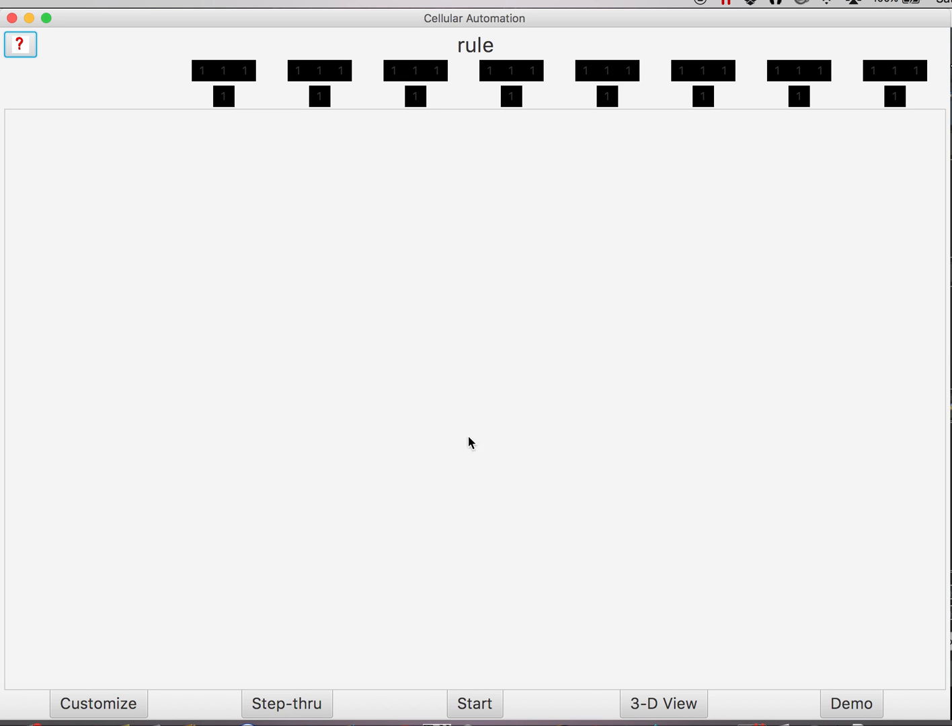
- Play the looping demo of the automation rules and return to the main screen
{"action": "left_click", "coordinate": [849, 712]}
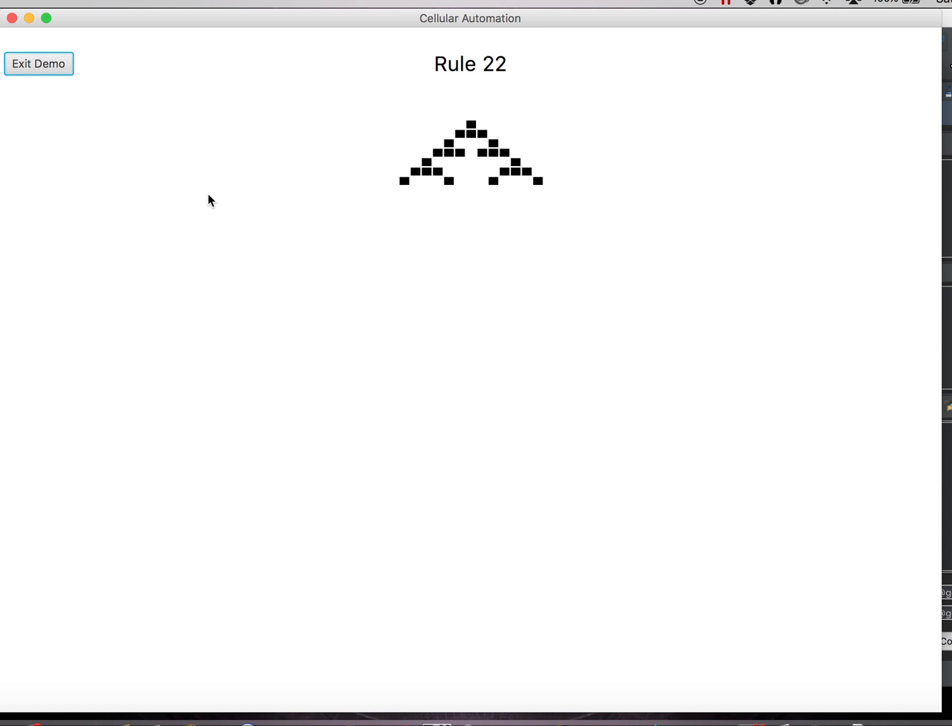
{"action": "left_click", "coordinate": [46, 68]}
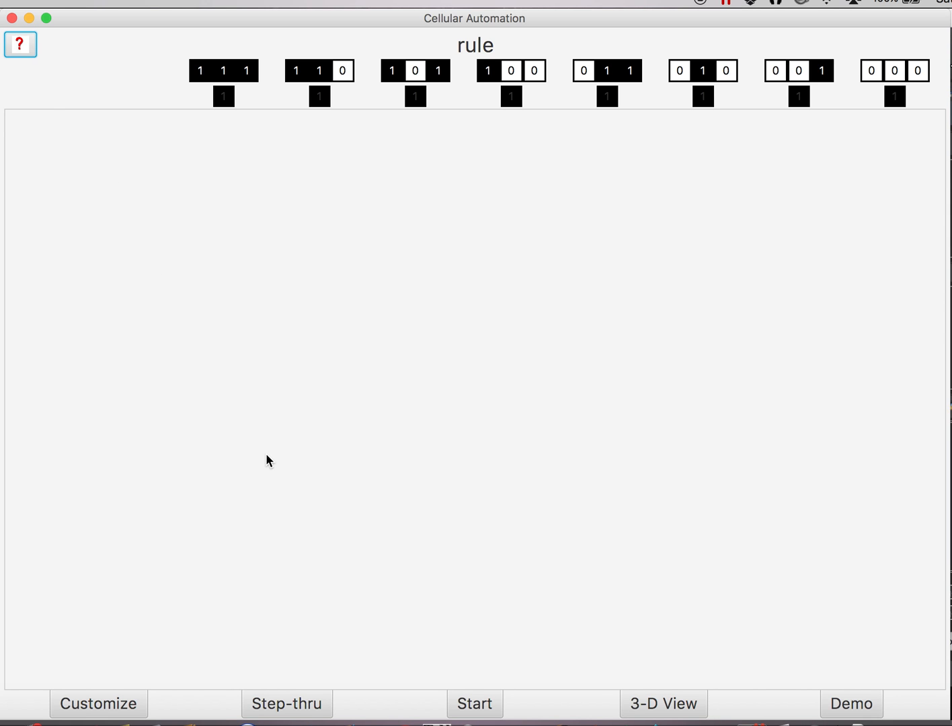
- Customize the automation with a grid 67 wide by 65 high and rule 178
{"action": "left_click", "coordinate": [73, 711]}
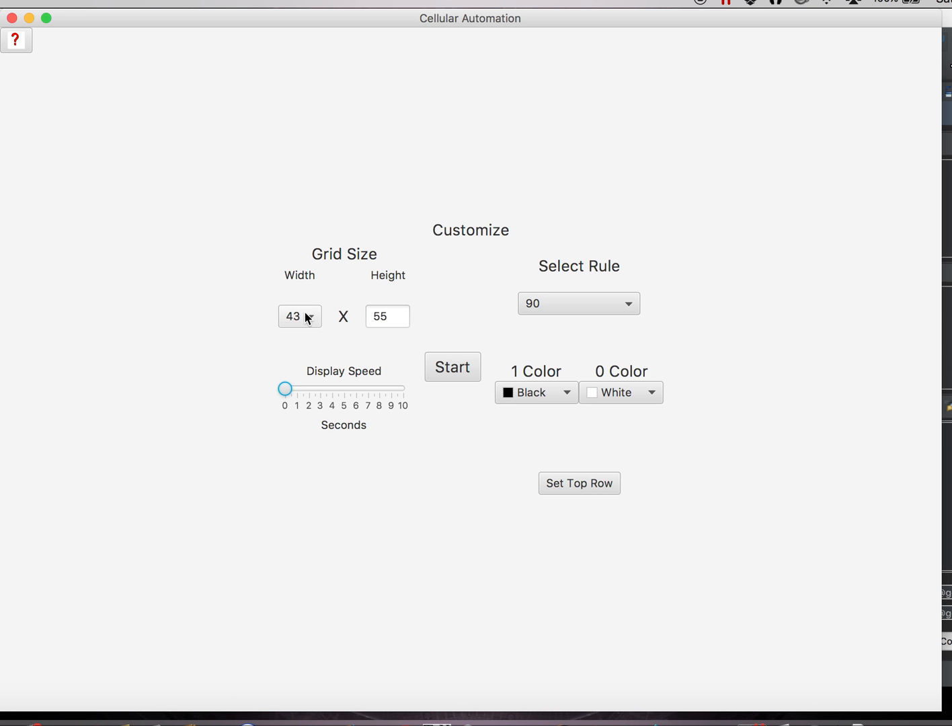
{"action": "left_click", "coordinate": [311, 319]}
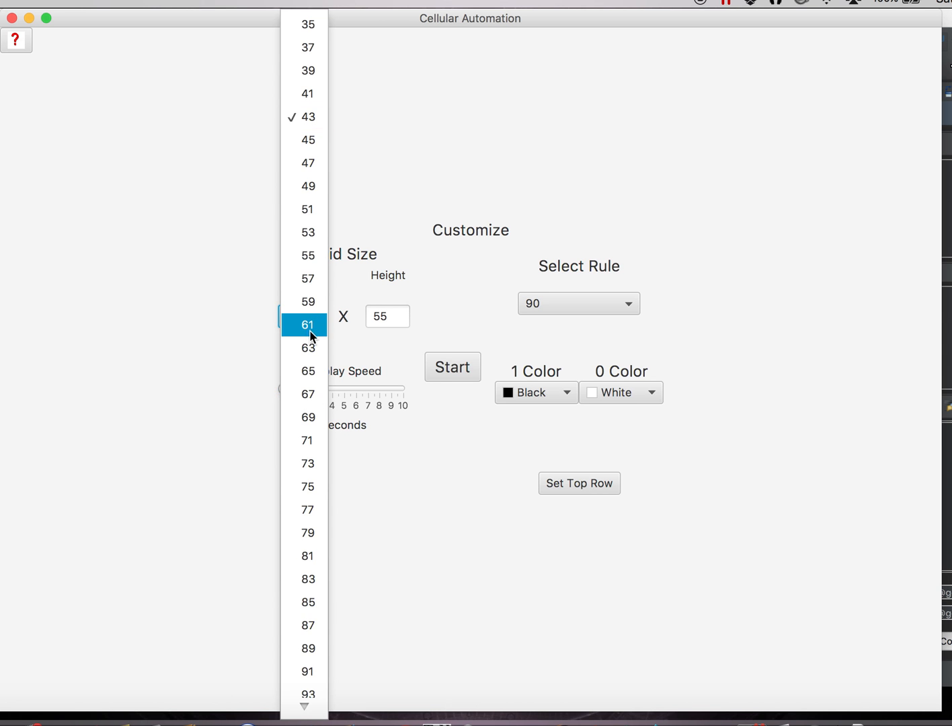
{"action": "left_click", "coordinate": [307, 393]}
{"action": "left_click", "coordinate": [381, 318]}
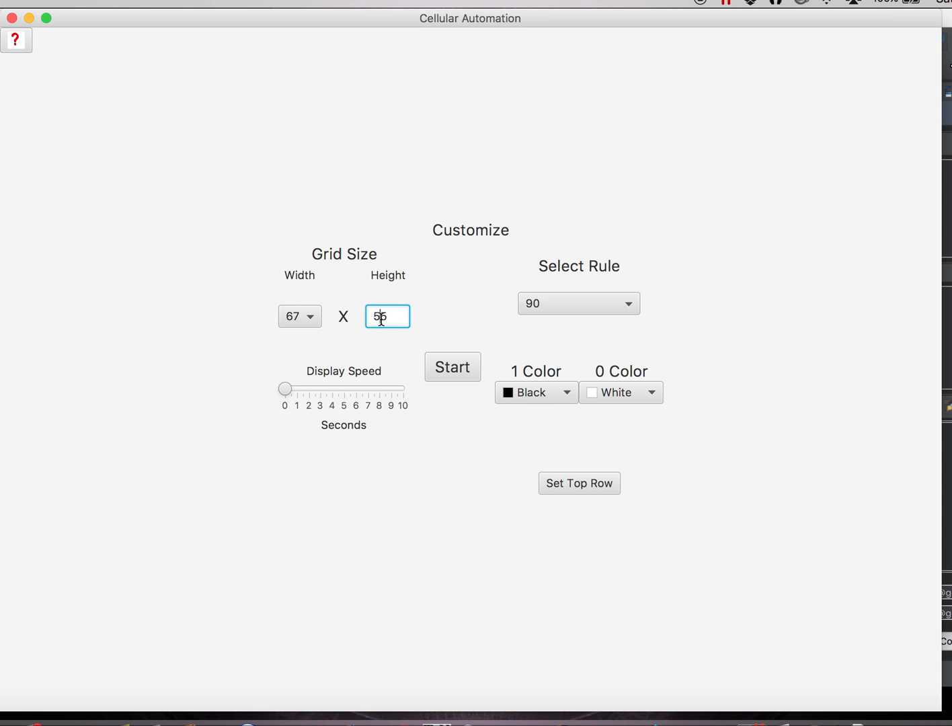
{"action": "left_click", "coordinate": [570, 300]}
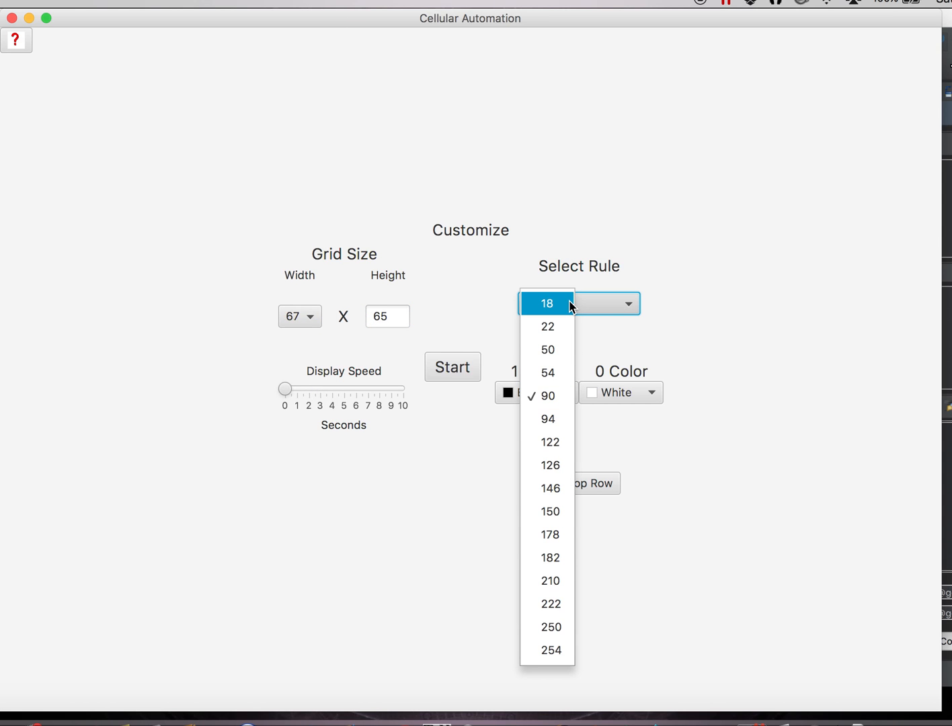
{"action": "left_click", "coordinate": [554, 533]}
- Set the display speed to about 5 seconds, the 1 color to medium blue and the 0 color to pale green
{"action": "left_click", "coordinate": [340, 388]}
{"action": "left_click", "coordinate": [555, 394]}
{"action": "left_click", "coordinate": [532, 475]}
{"action": "left_click", "coordinate": [652, 394]}
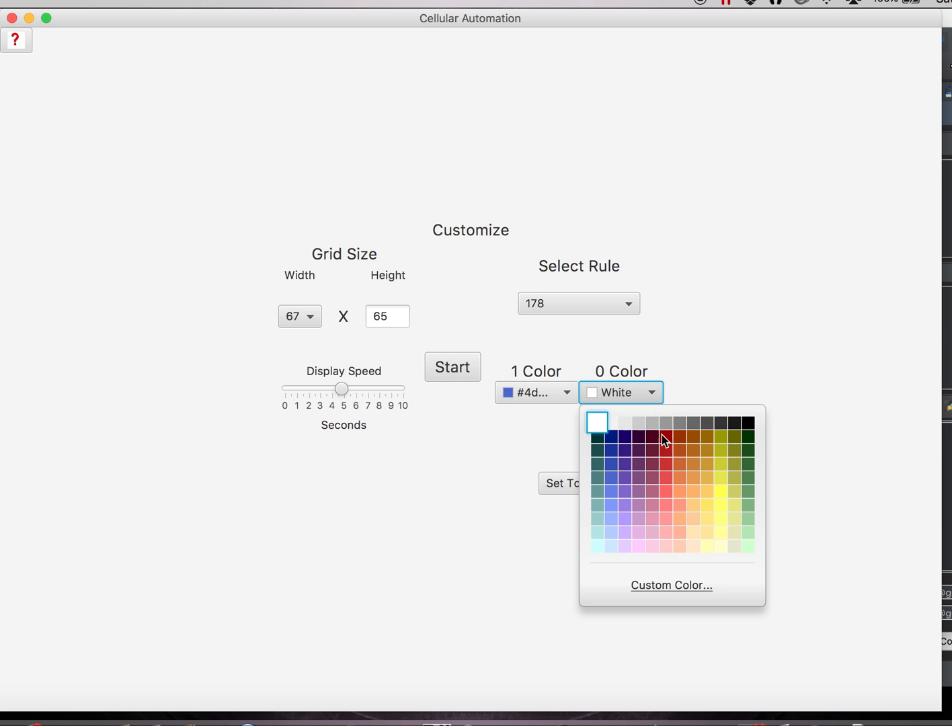
{"action": "left_click", "coordinate": [749, 546]}
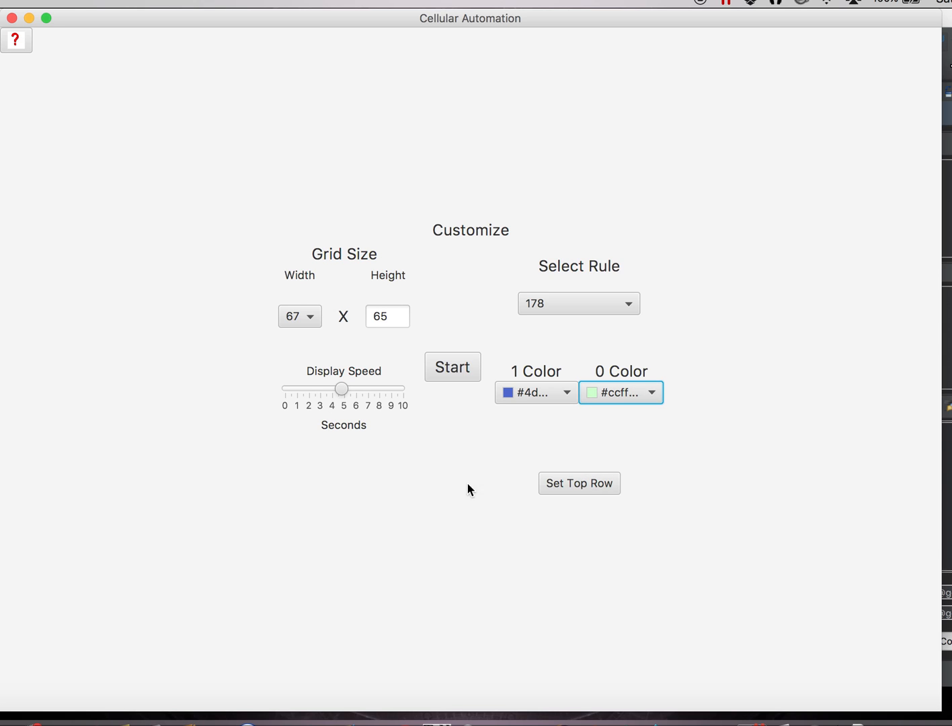
- Turn on five cells spread along the top row, including the last one, and run the automation, stopping it partway through the grid
{"action": "left_click", "coordinate": [574, 490]}
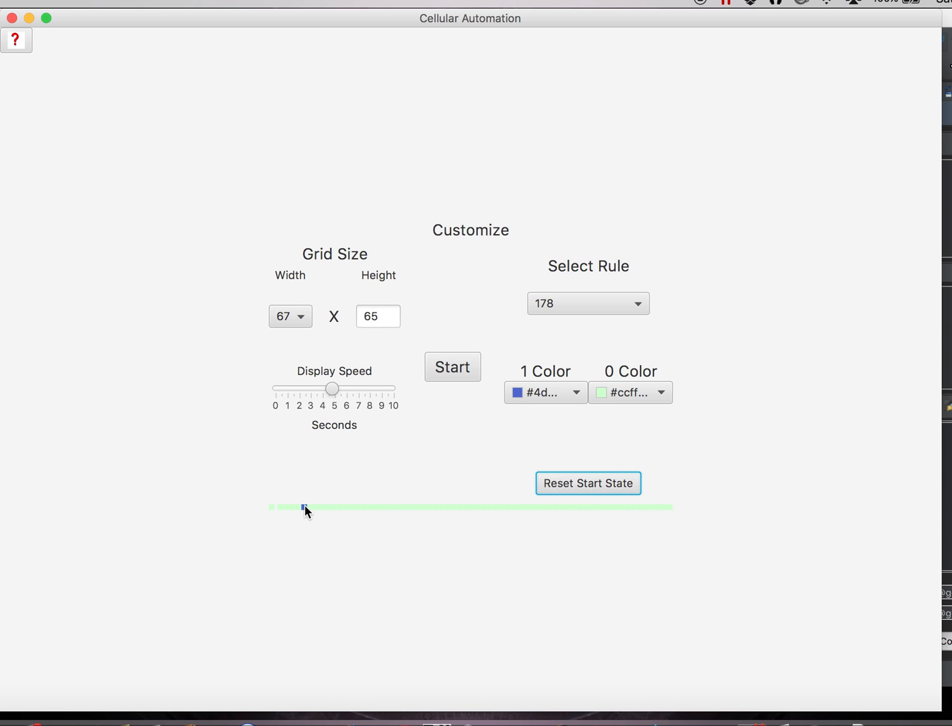
{"action": "left_click", "coordinate": [670, 507]}
{"action": "left_click", "coordinate": [458, 377]}
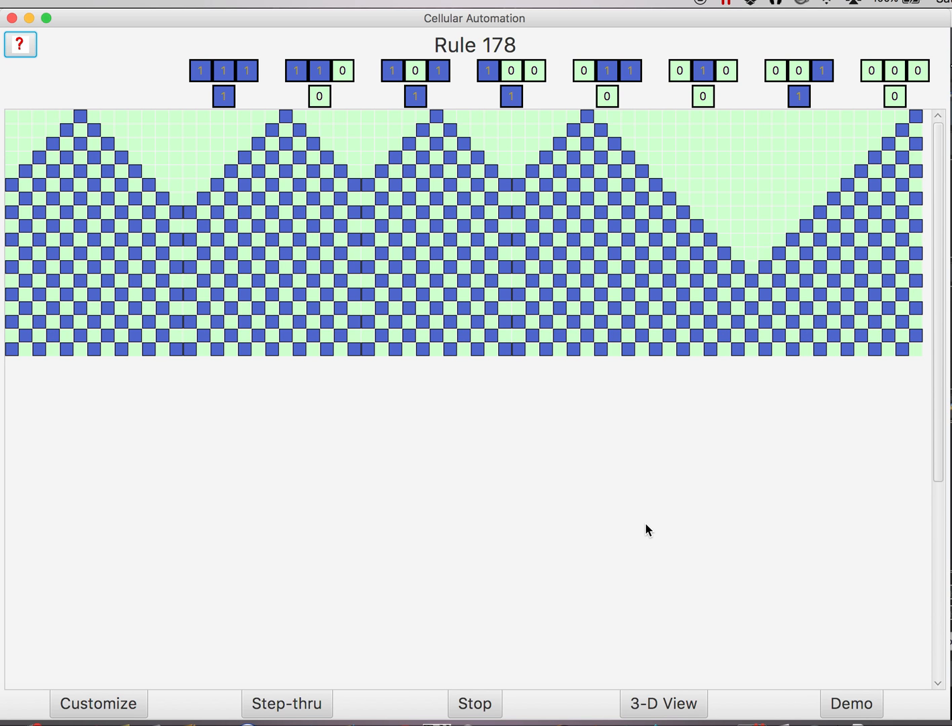
{"action": "left_click", "coordinate": [463, 710]}
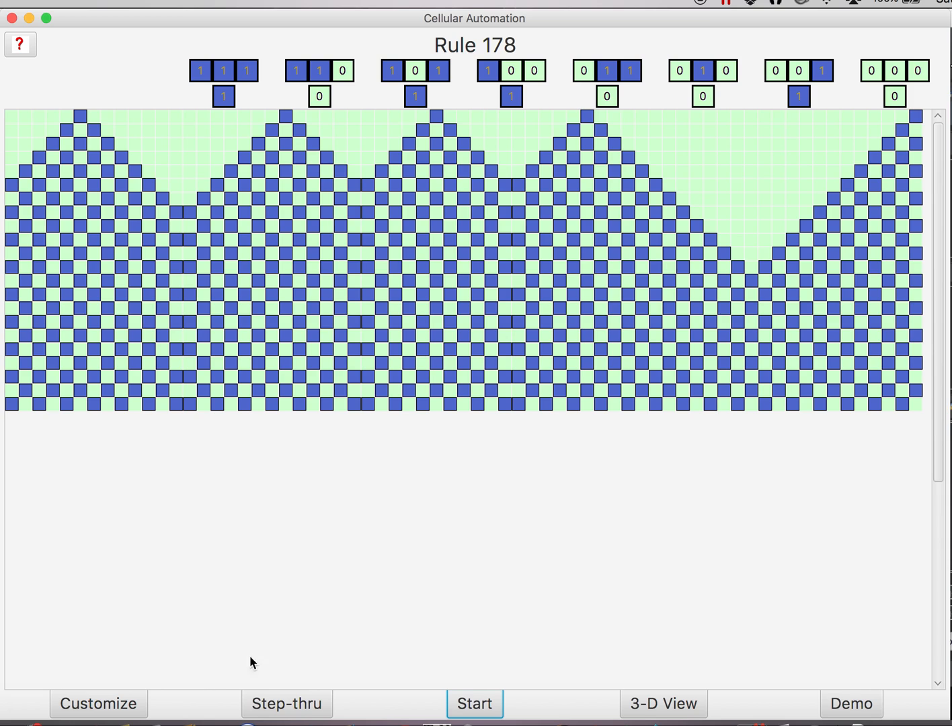
- Show the 3D model of rule 470 from start layer 1 to end layer 13
{"action": "left_click", "coordinate": [661, 703]}
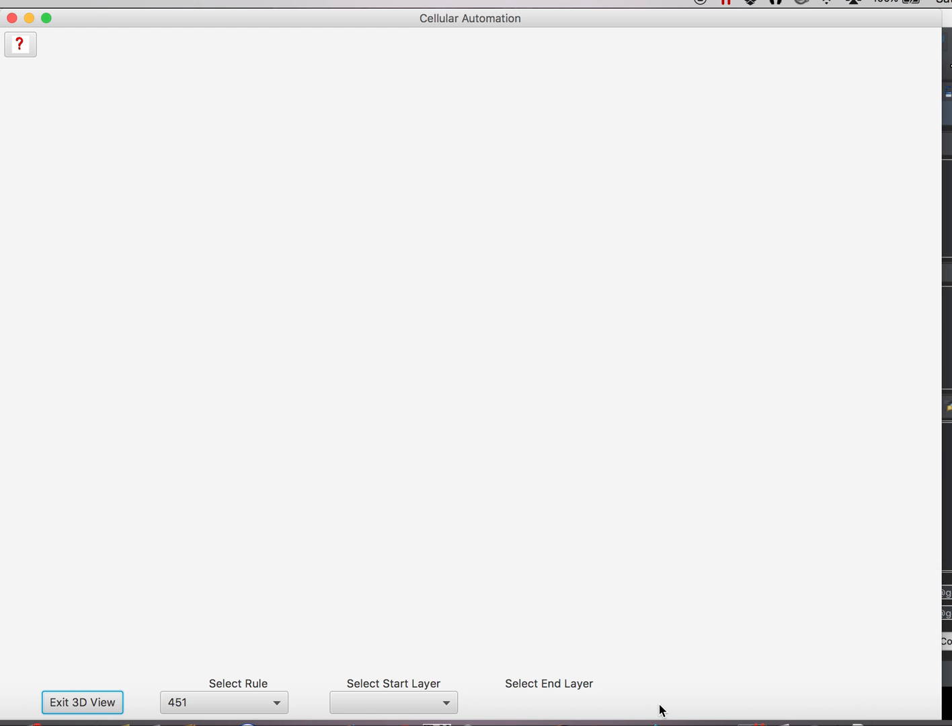
{"action": "left_click", "coordinate": [260, 709]}
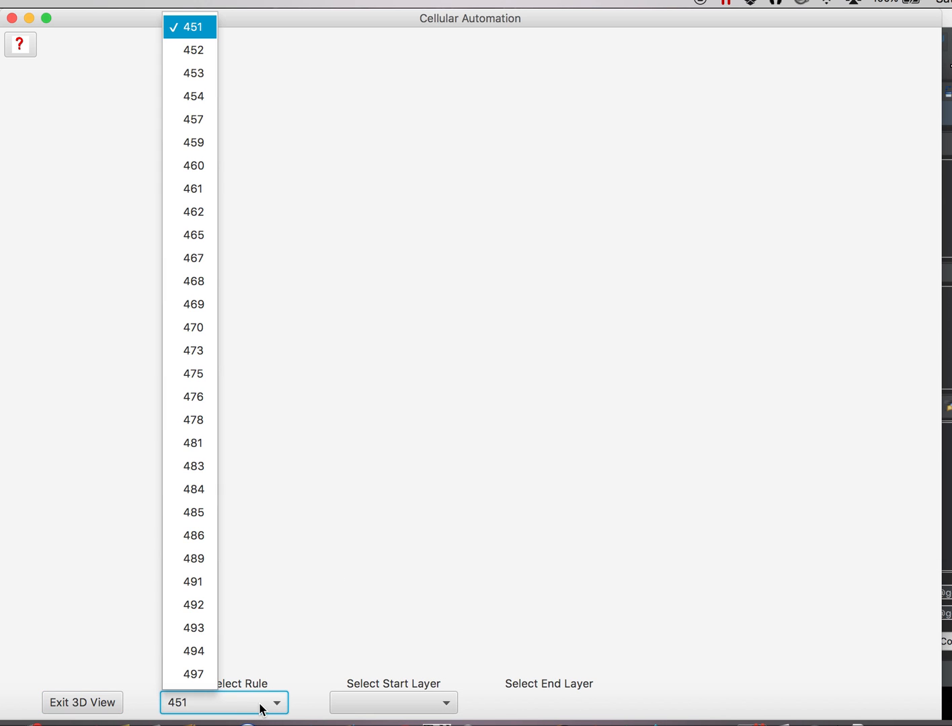
{"action": "left_click", "coordinate": [202, 330]}
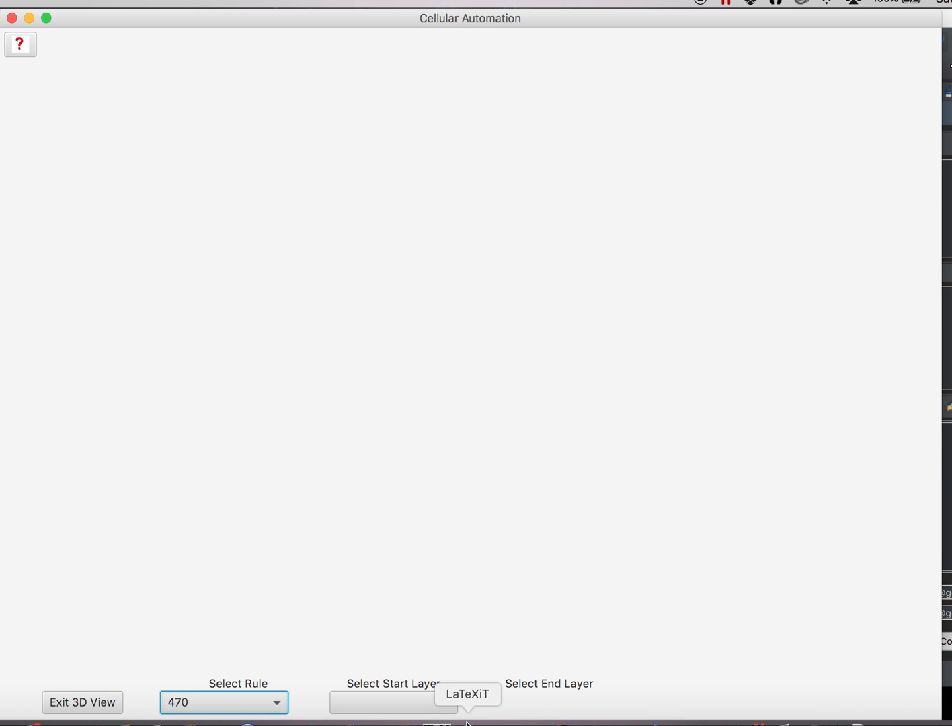
{"action": "left_click", "coordinate": [444, 705]}
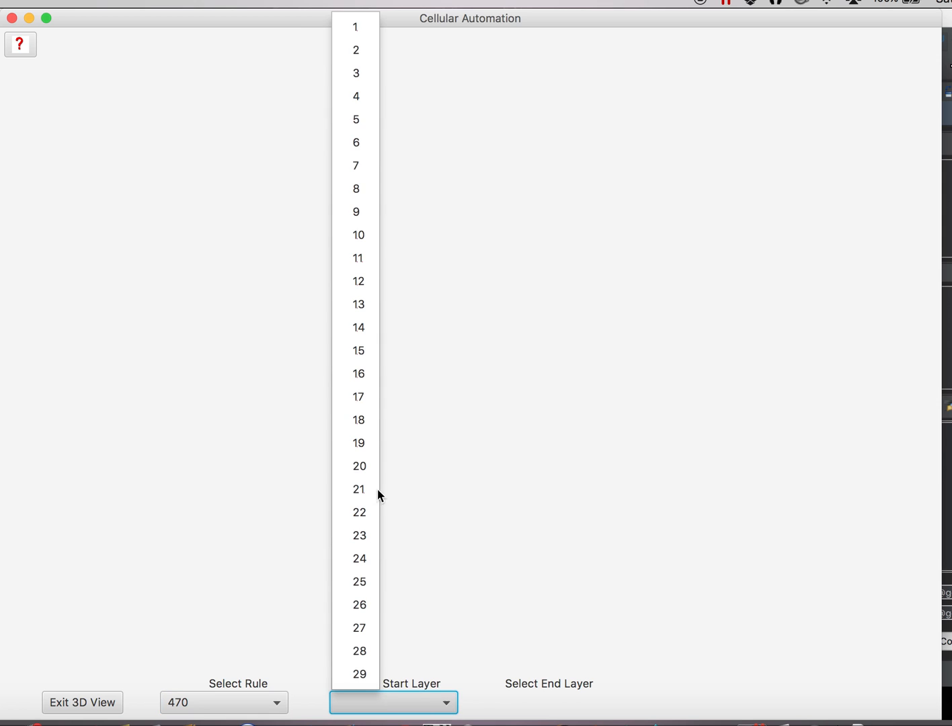
{"action": "left_click", "coordinate": [356, 27]}
{"action": "left_click", "coordinate": [585, 704]}
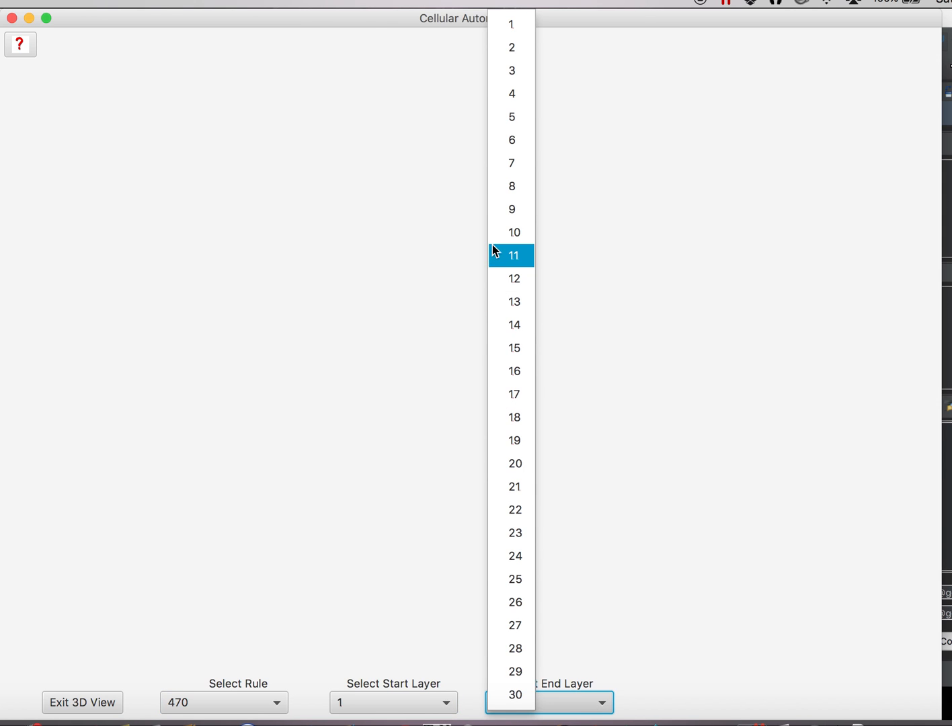
{"action": "left_click", "coordinate": [499, 300]}
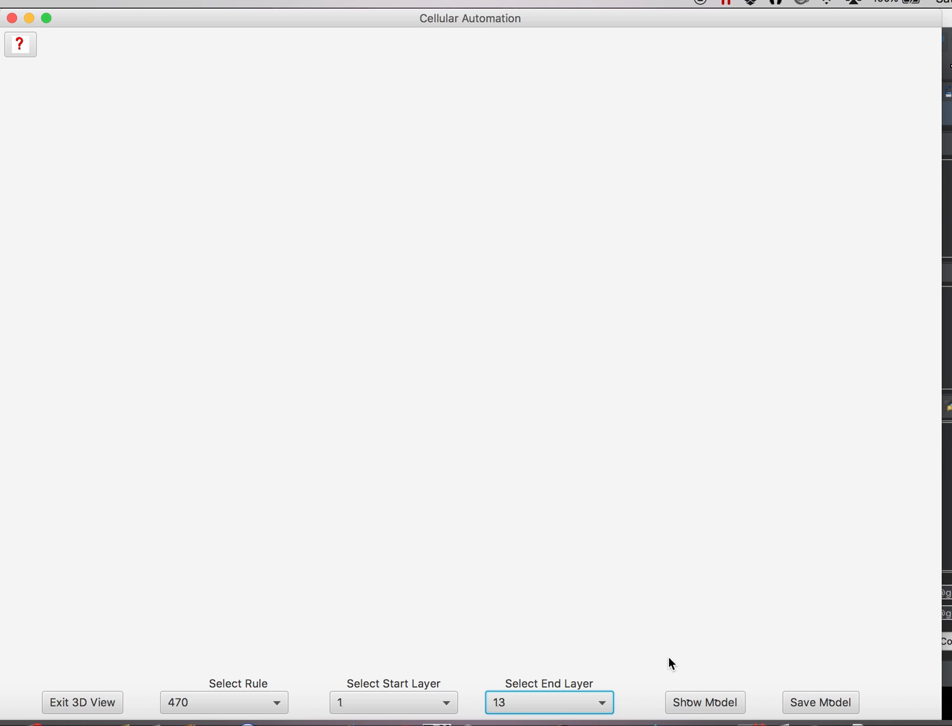
{"action": "left_click", "coordinate": [690, 704]}
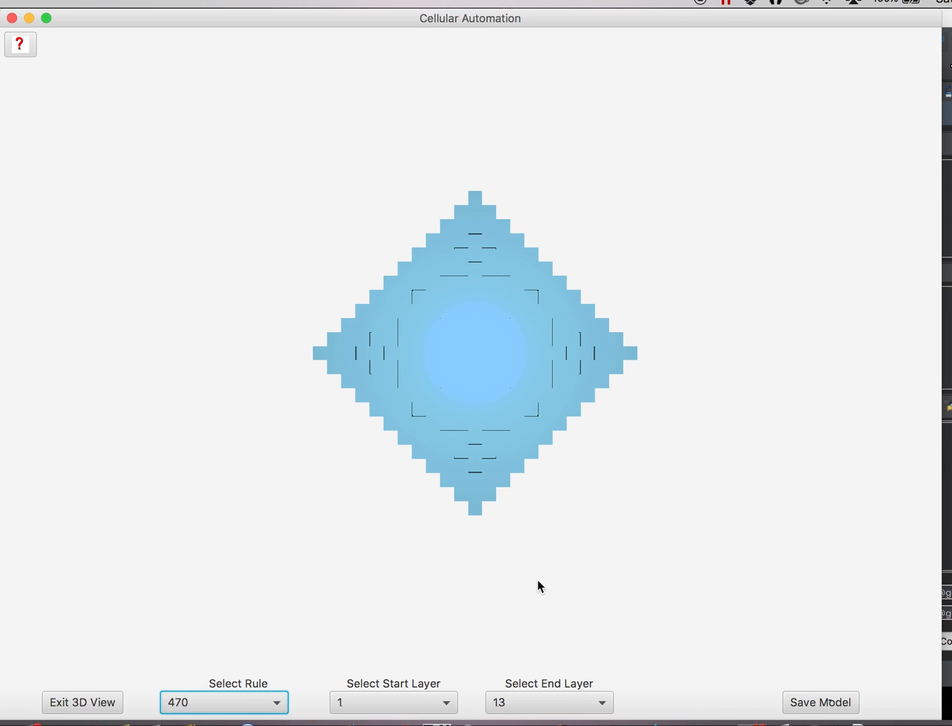
- Save the 3D model to the Desktop as testModel and exit the 3D view
{"action": "left_click_drag", "start_coordinate": [471, 502], "coordinate": [337, 534]}
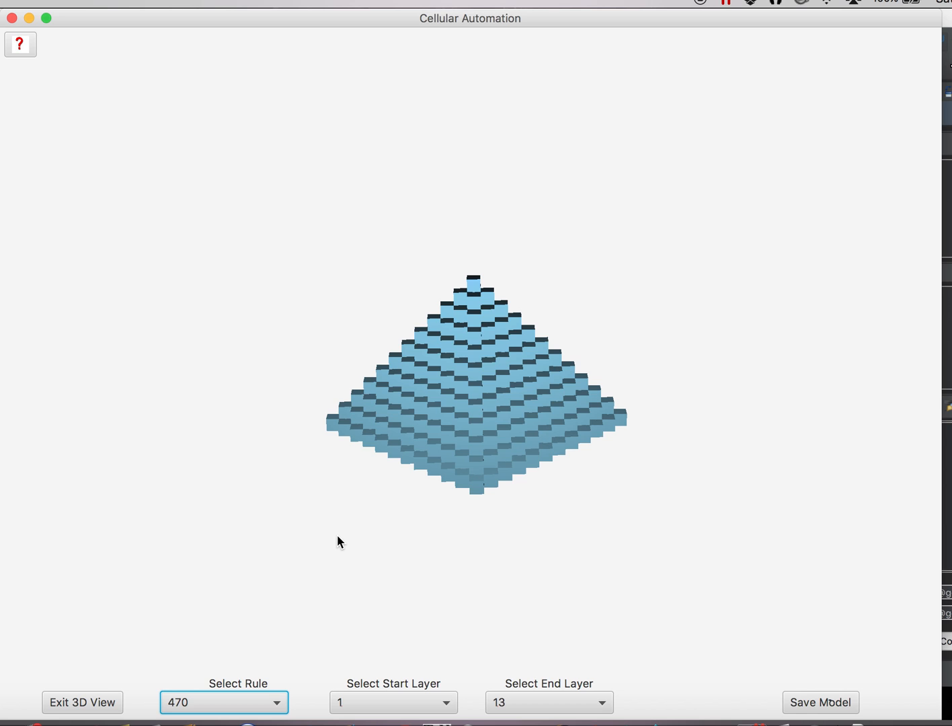
{"action": "scroll", "coordinate": [337, 535], "scroll_direction": "up", "scroll_amount": 5}
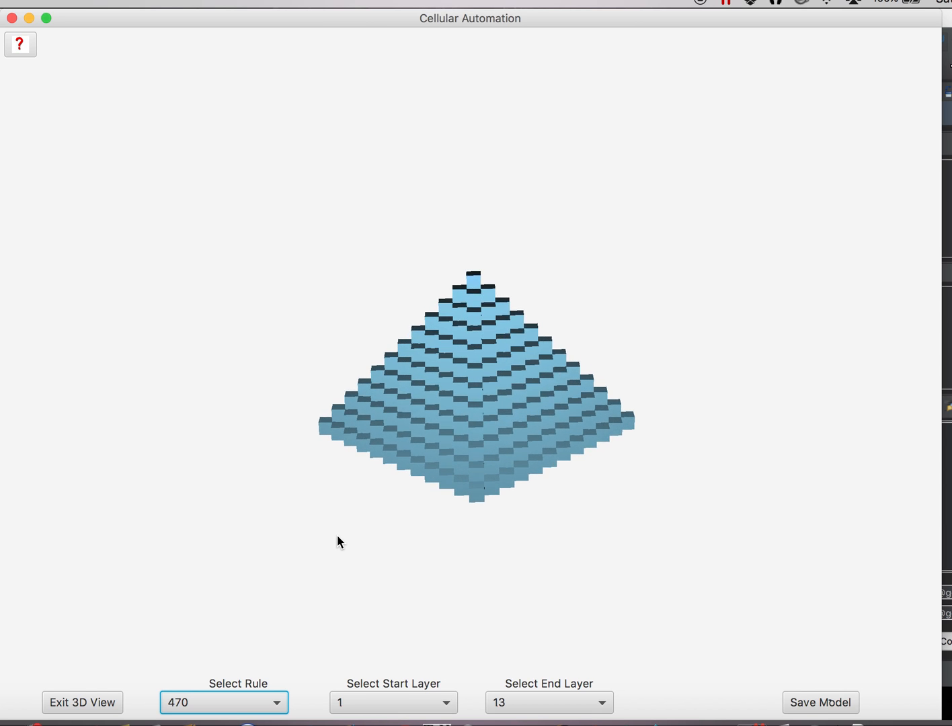
{"action": "scroll", "coordinate": [337, 534], "scroll_direction": "up", "scroll_amount": 4}
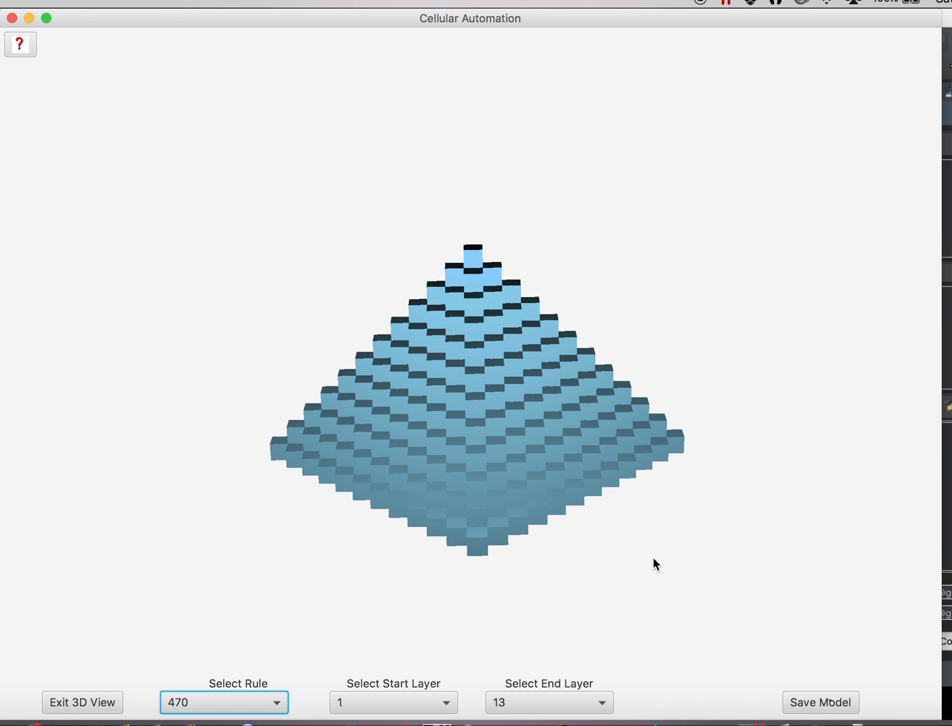
{"action": "left_click_drag", "start_coordinate": [632, 472], "coordinate": [433, 304]}
{"action": "left_click", "coordinate": [831, 704]}
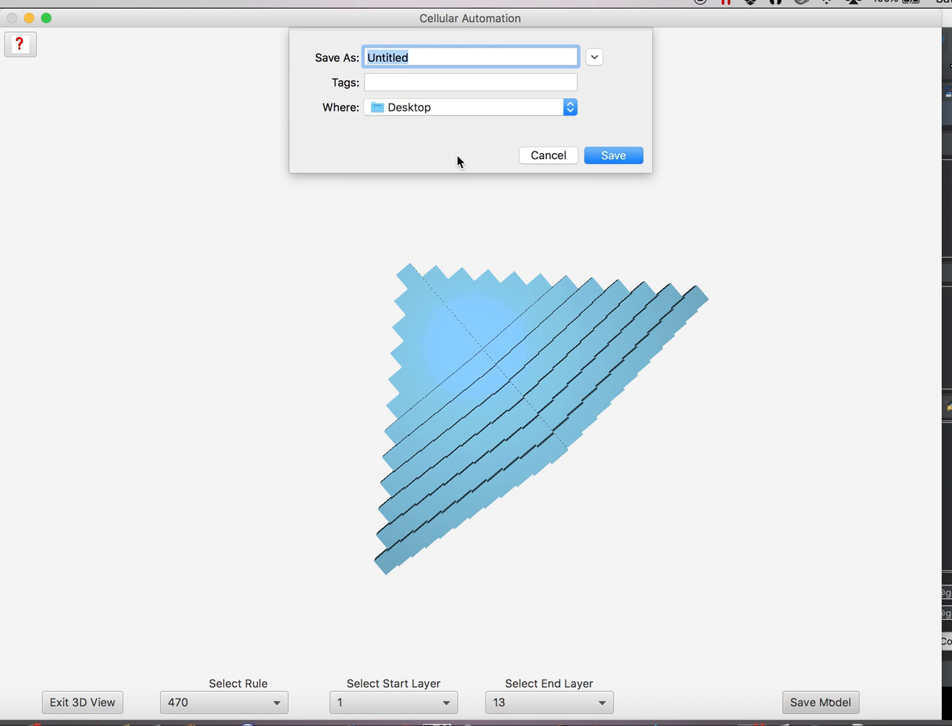
{"action": "type", "text": "testModel"}
{"action": "left_click", "coordinate": [613, 155]}
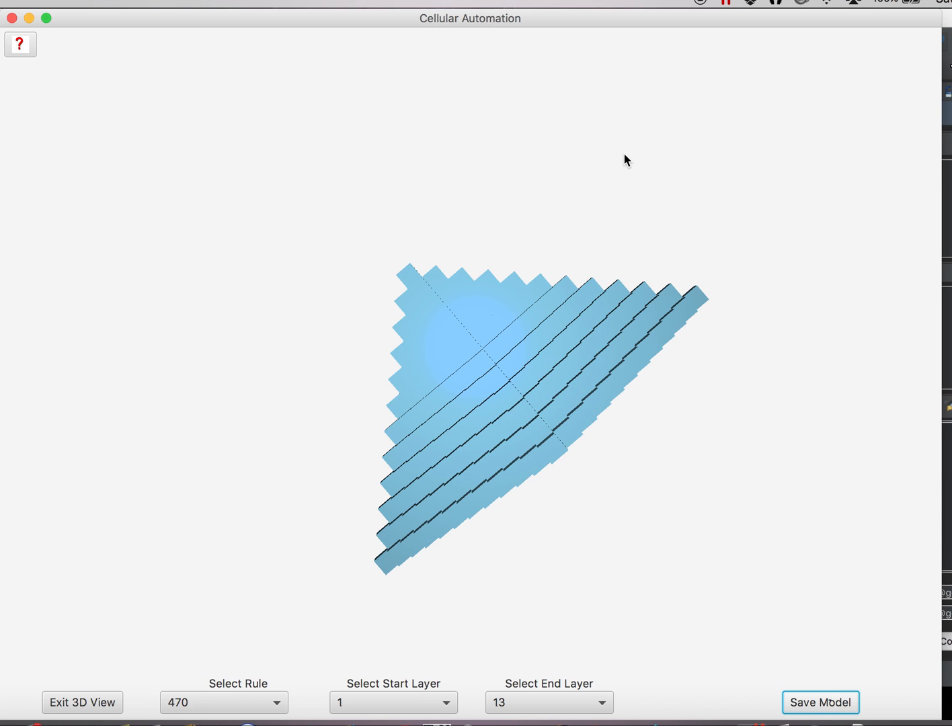
{"action": "left_click", "coordinate": [102, 710]}
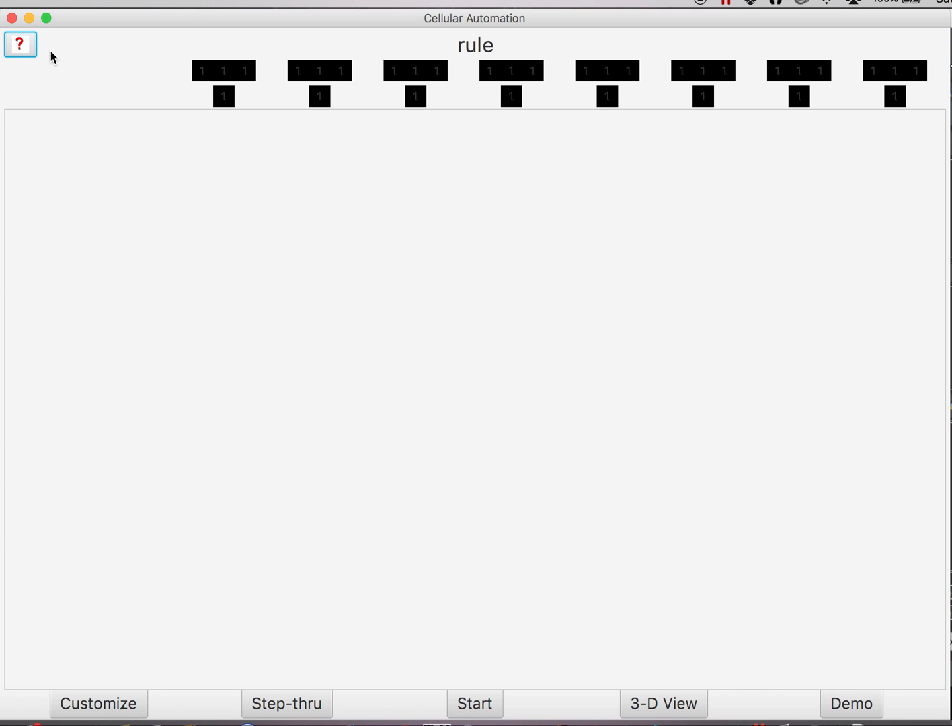
- Open the GitHub wiki help page, review its contents list and screen descriptions through Save Model, and return to the Cellular Automation main screen
{"action": "left_click", "coordinate": [23, 44]}
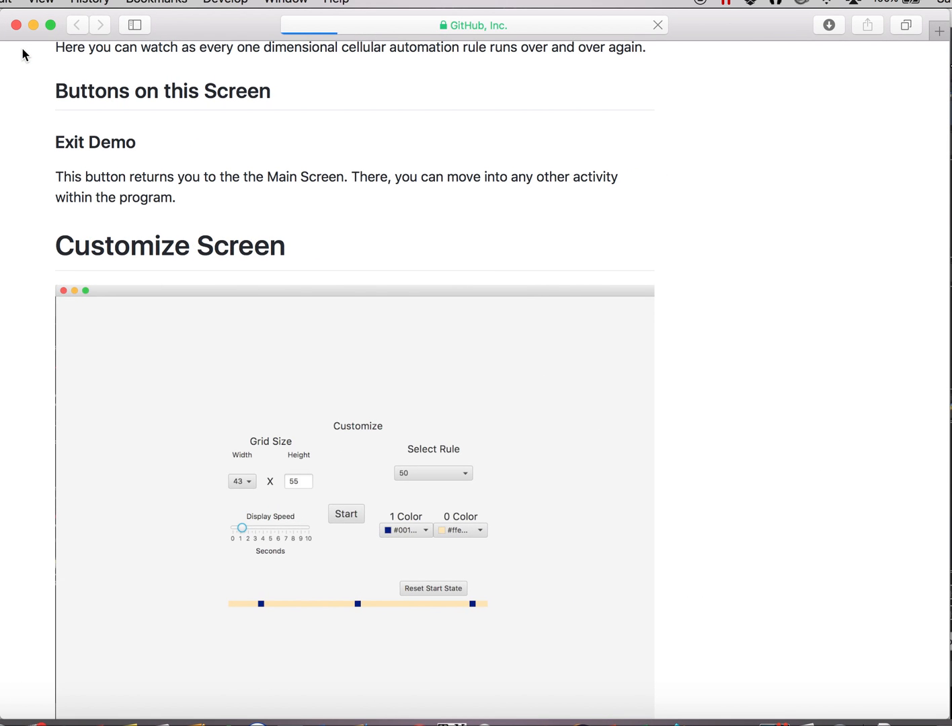
{"action": "scroll", "coordinate": [287, 246], "scroll_direction": "up", "scroll_amount": 20}
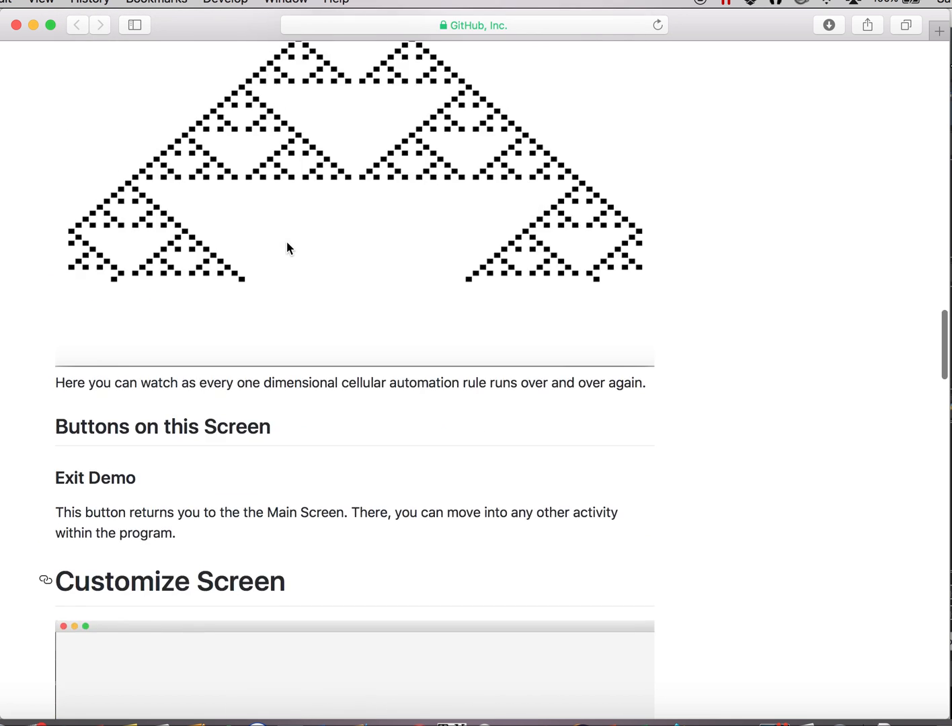
{"action": "scroll", "coordinate": [286, 247], "scroll_direction": "up", "scroll_amount": 10}
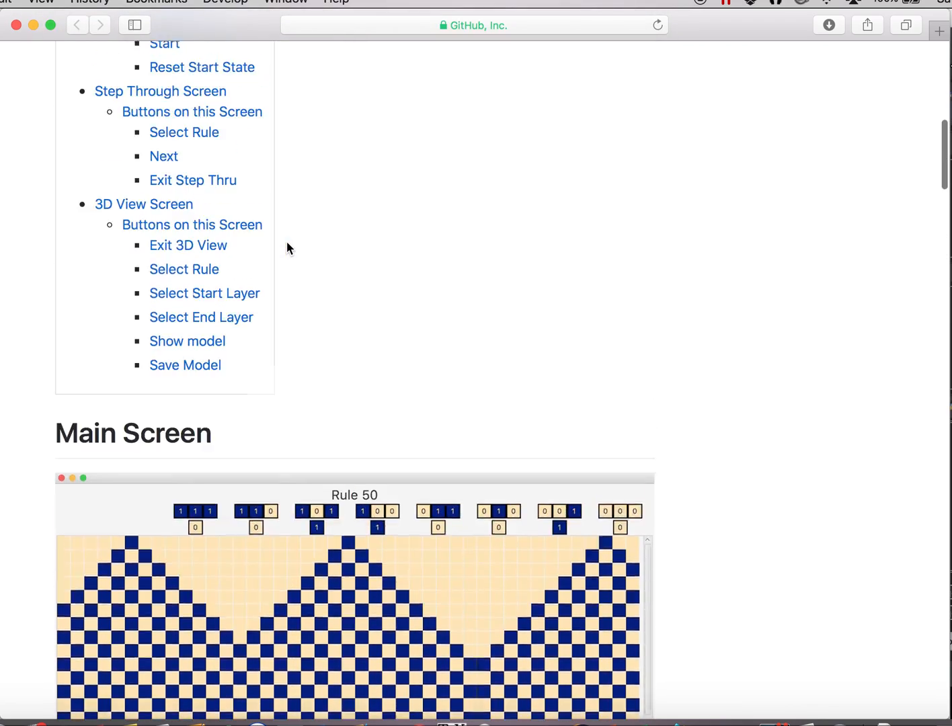
{"action": "scroll", "coordinate": [287, 246], "scroll_direction": "down", "scroll_amount": 15}
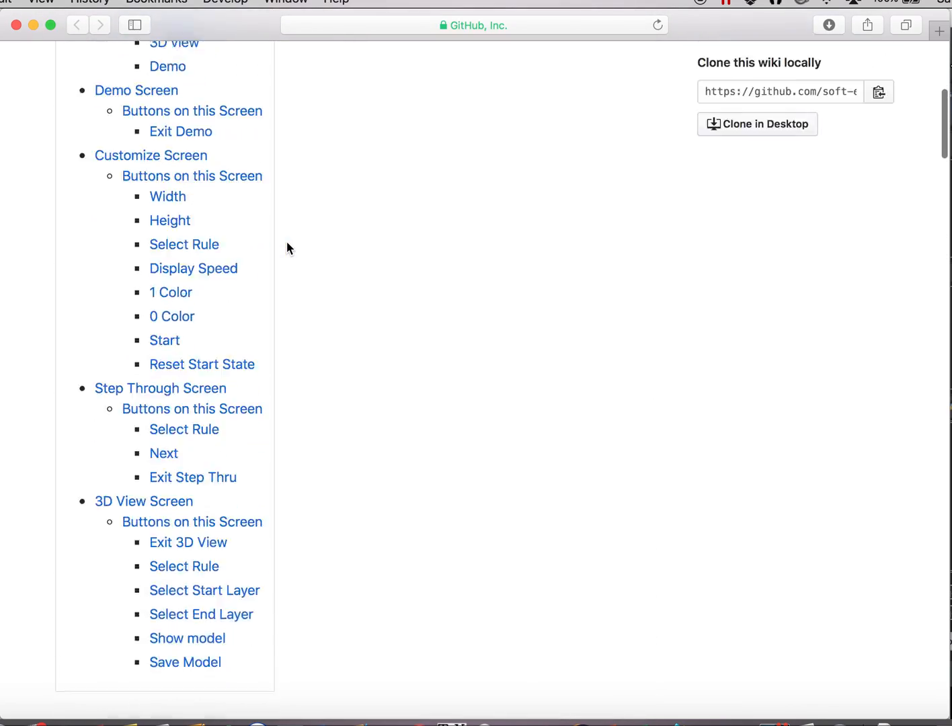
{"action": "scroll", "coordinate": [286, 247], "scroll_direction": "down", "scroll_amount": 20}
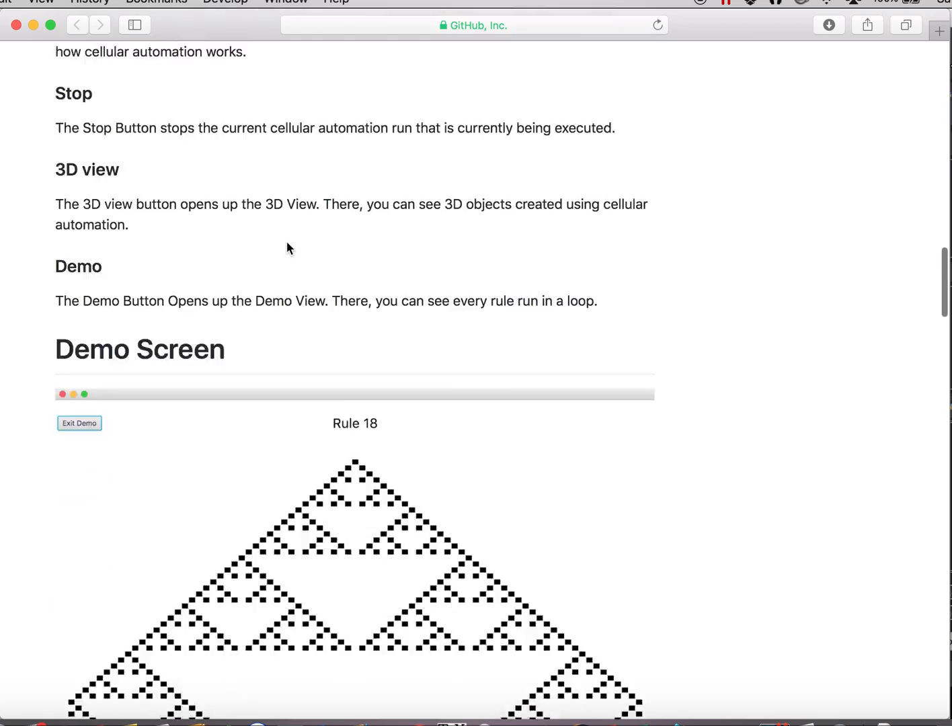
{"action": "scroll", "coordinate": [285, 248], "scroll_direction": "down", "scroll_amount": 20}
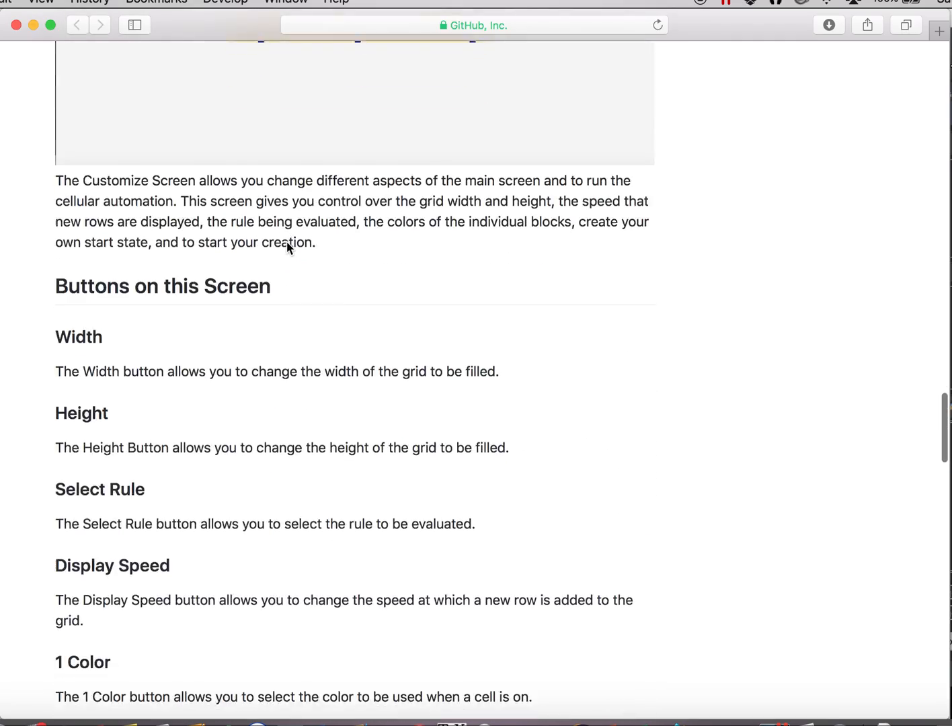
{"action": "scroll", "coordinate": [286, 248], "scroll_direction": "down", "scroll_amount": 20}
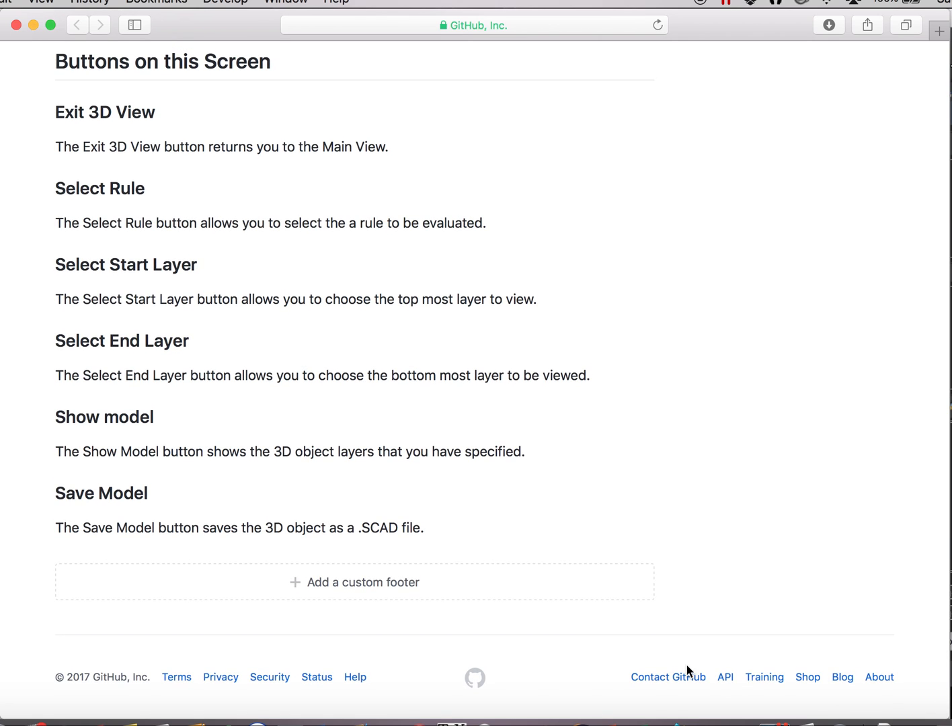
{"action": "left_click", "coordinate": [811, 716]}
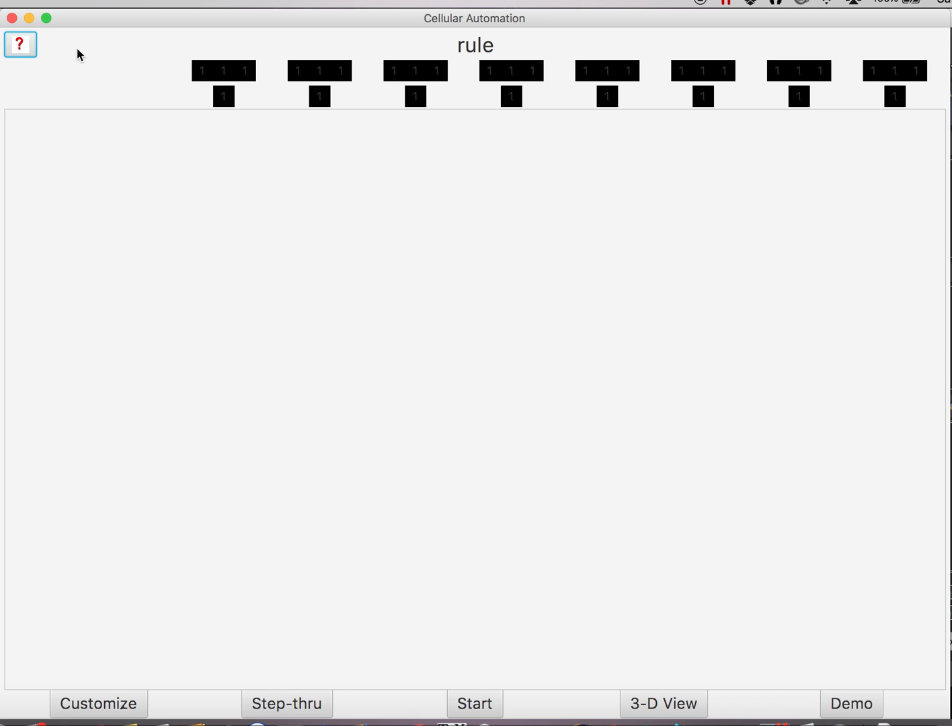